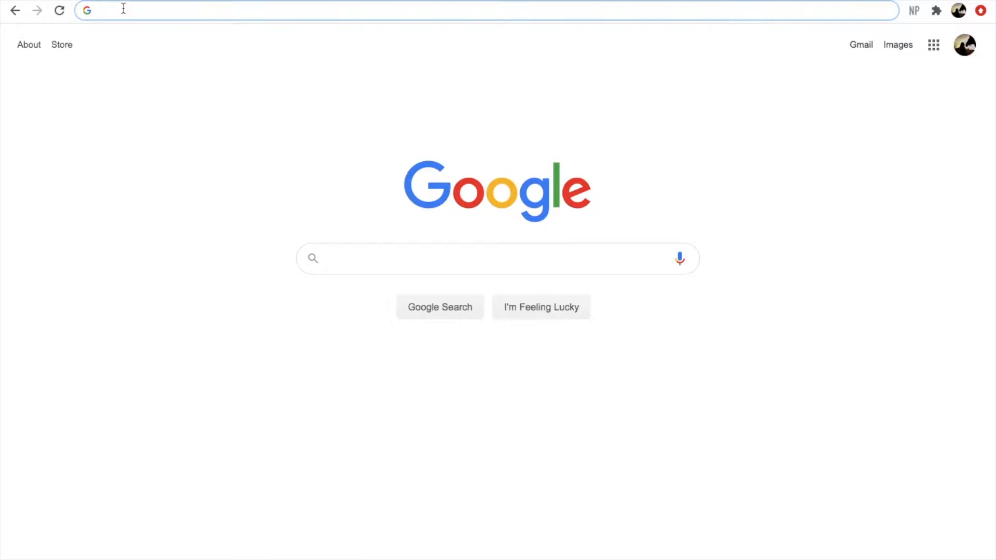
Load horseshowsonline.com in Chrome's address bar
type("howsonl")
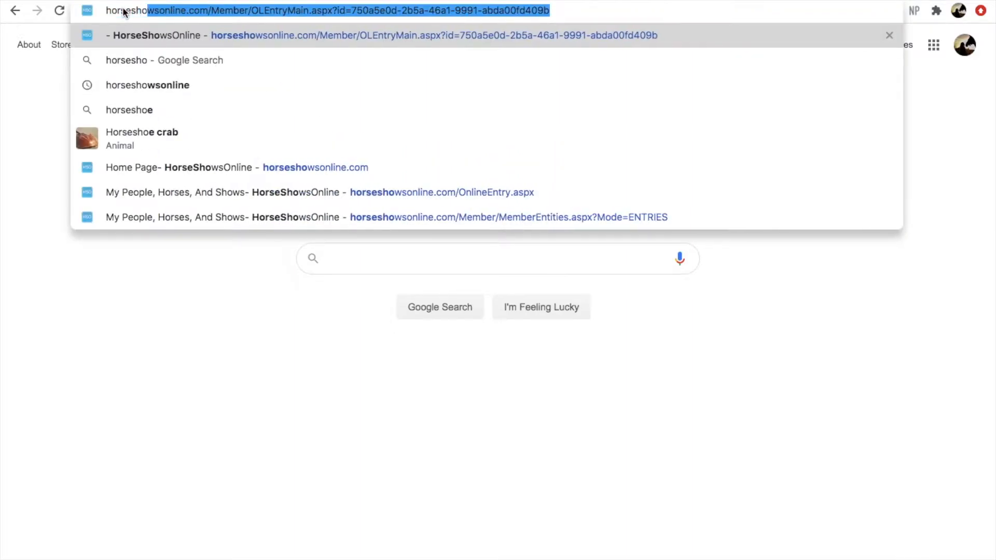
type("ine")
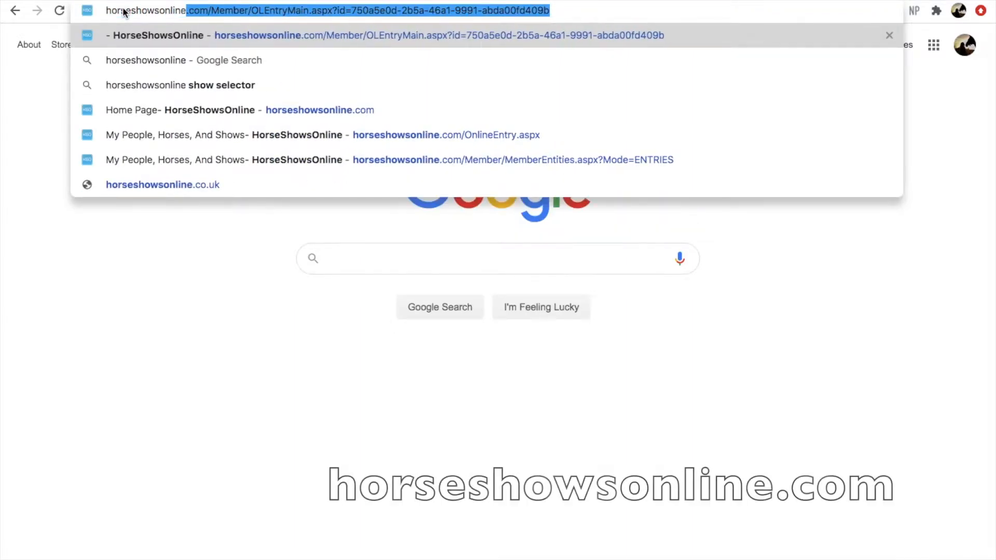
type(".com")
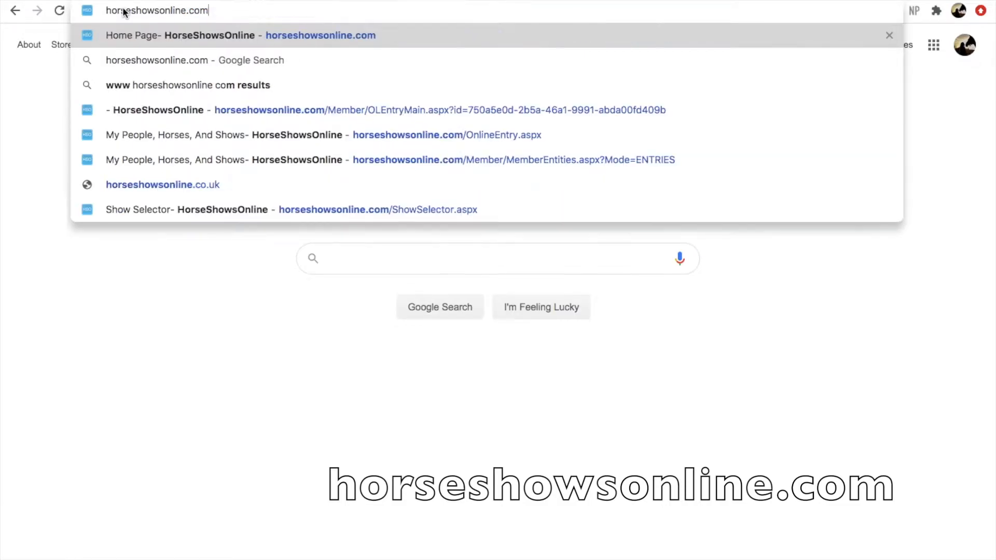
key("Return")
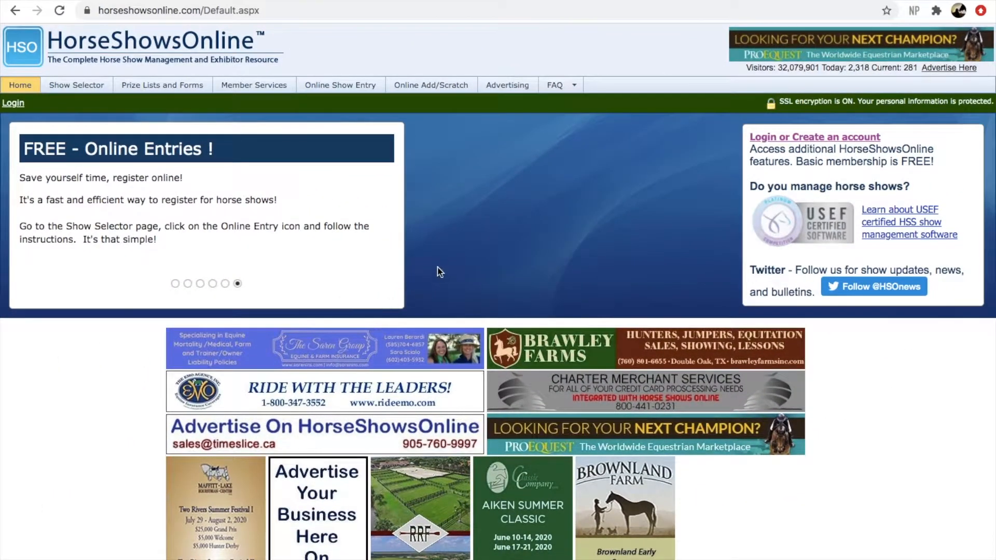
From the Login page, choose to create a new account and continue past the membership benefits
left_click(13, 104)
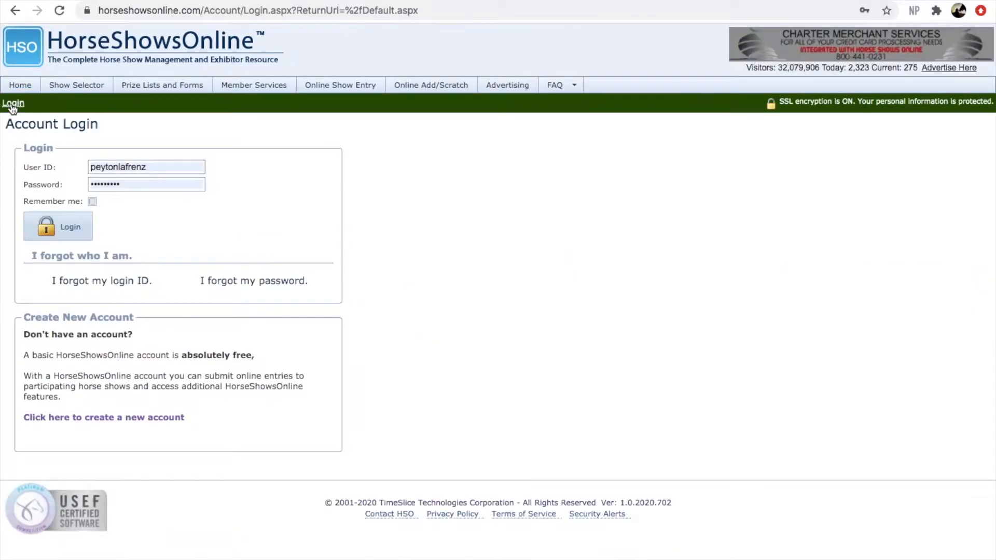
left_click(62, 233)
left_click(129, 418)
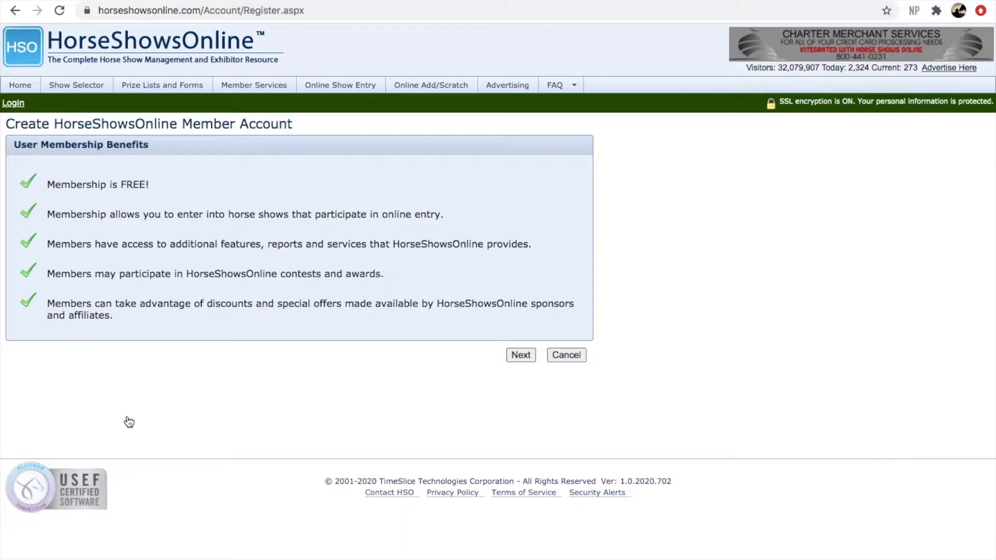
left_click(521, 354)
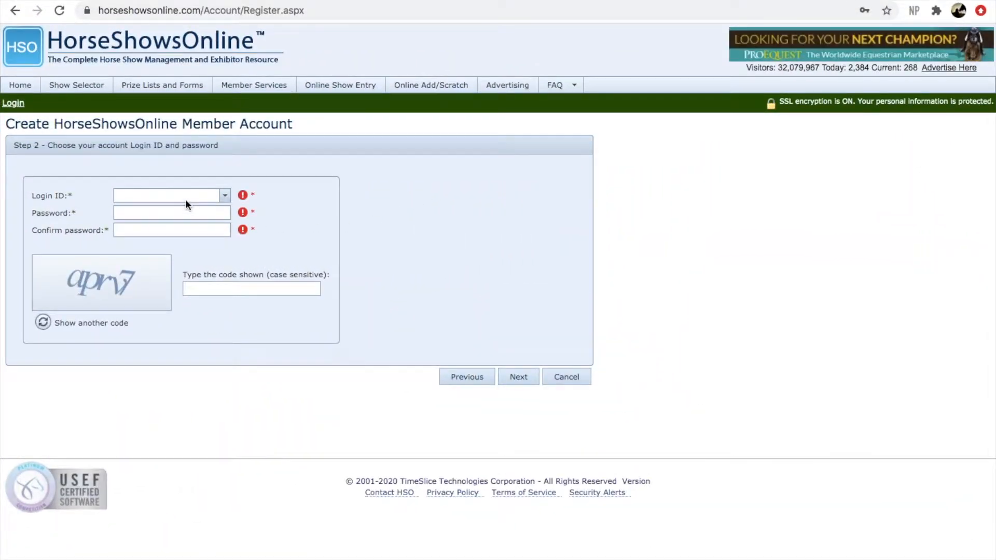
Enter the new login ID, password and captcha, and submit to create the member account
left_click(188, 195)
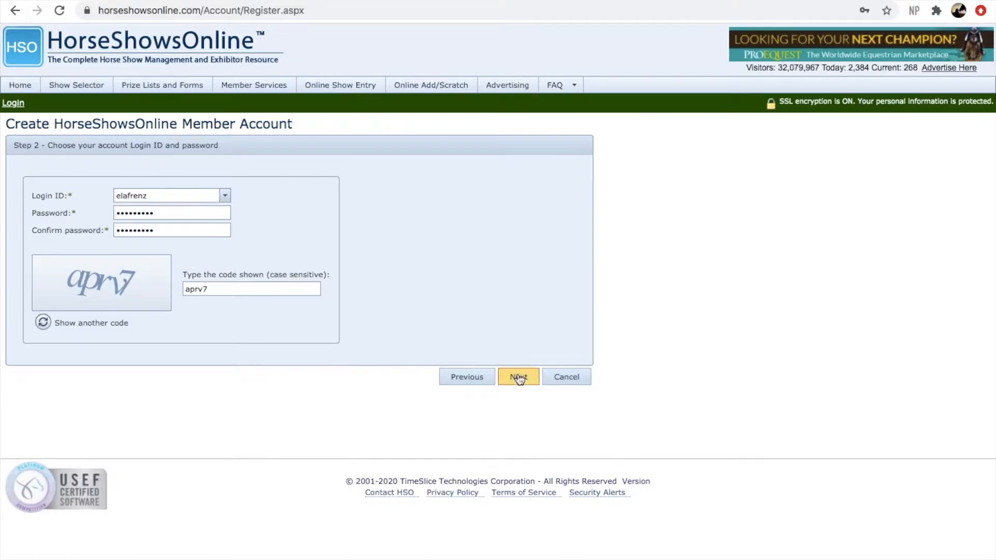
left_click(518, 378)
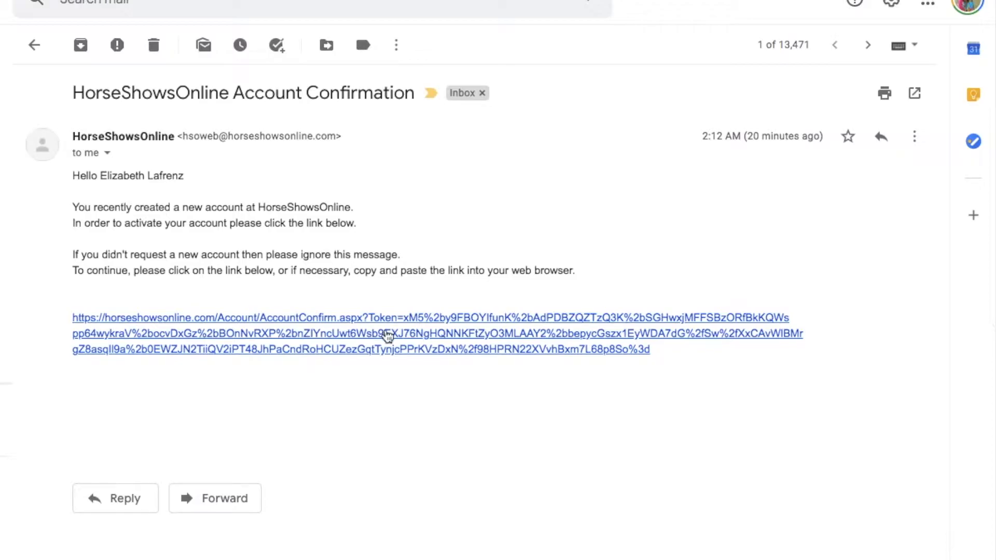
Follow the activation link in the HorseShowsOnline Account Confirmation email
left_click(387, 333)
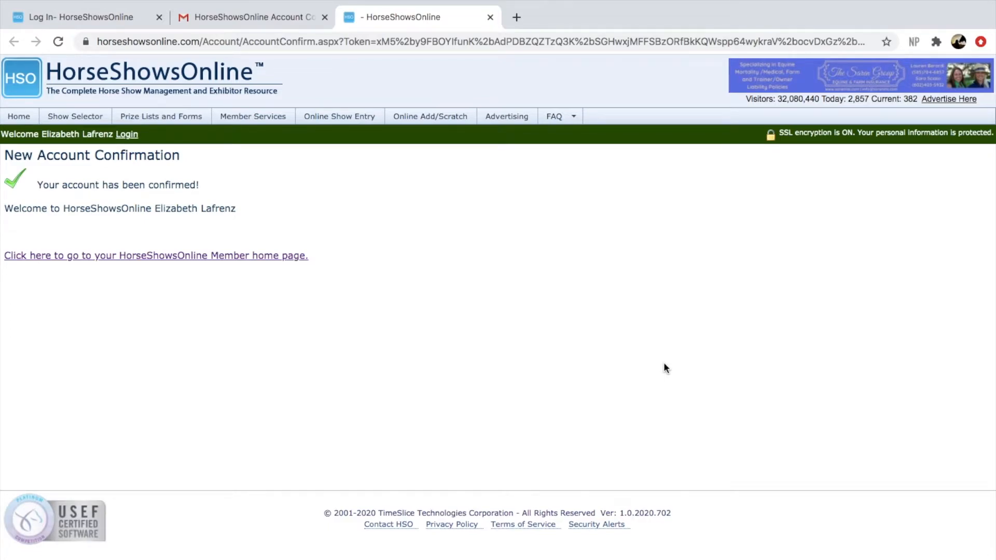
Go to the member home page and open My People, Horses, Shows
left_click(287, 256)
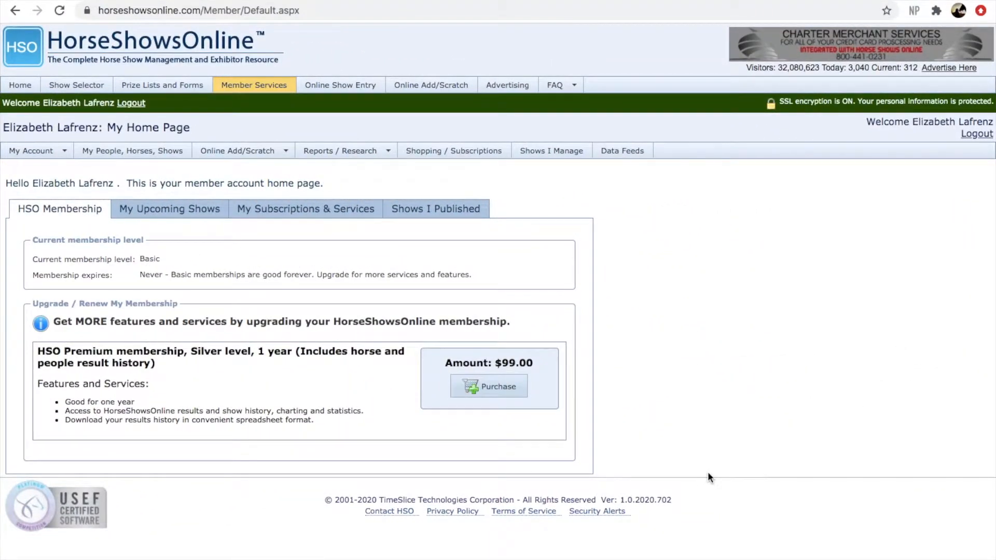
left_click(140, 155)
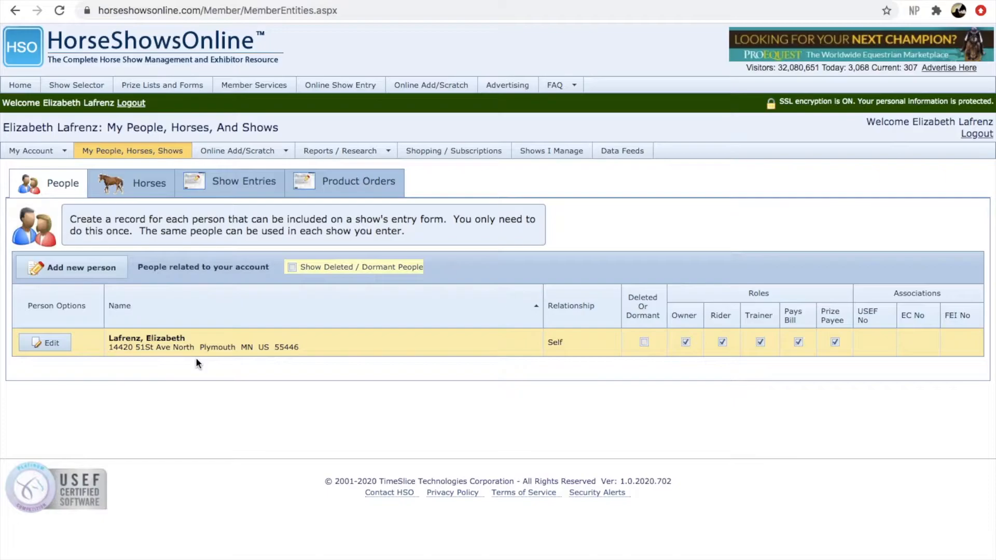
Add a new person and search USEF by the trainer's first name, last name and USEF number
left_click(105, 274)
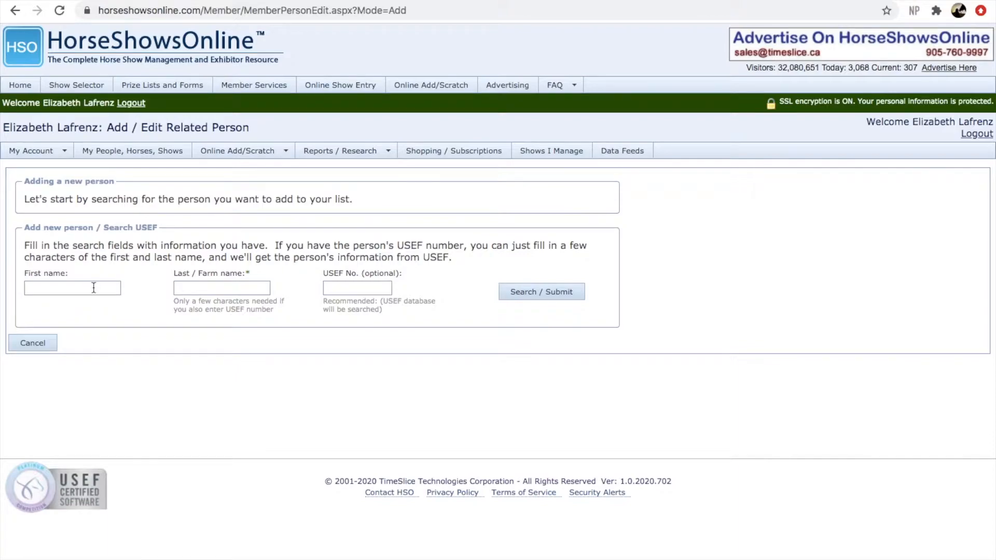
left_click(93, 287)
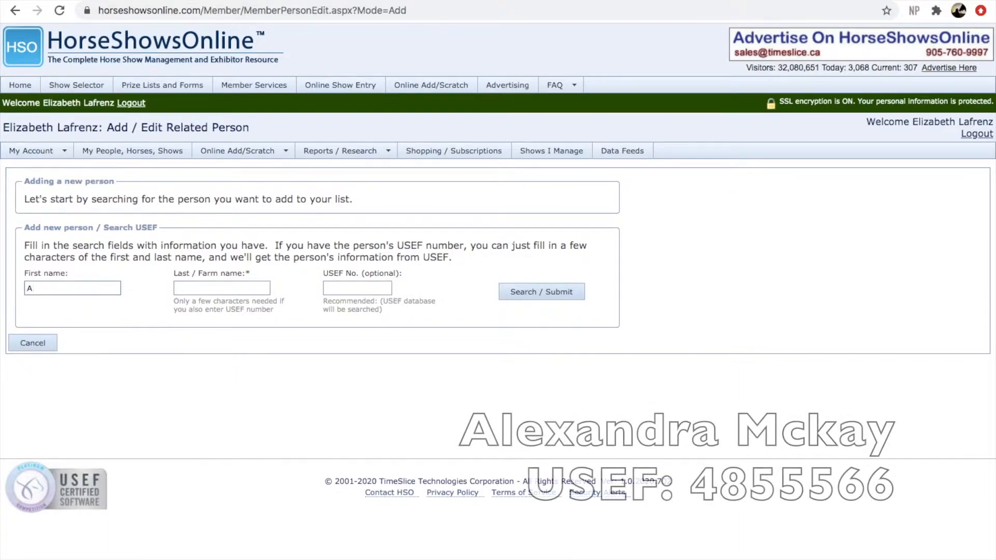
left_click(196, 289)
left_click(334, 288)
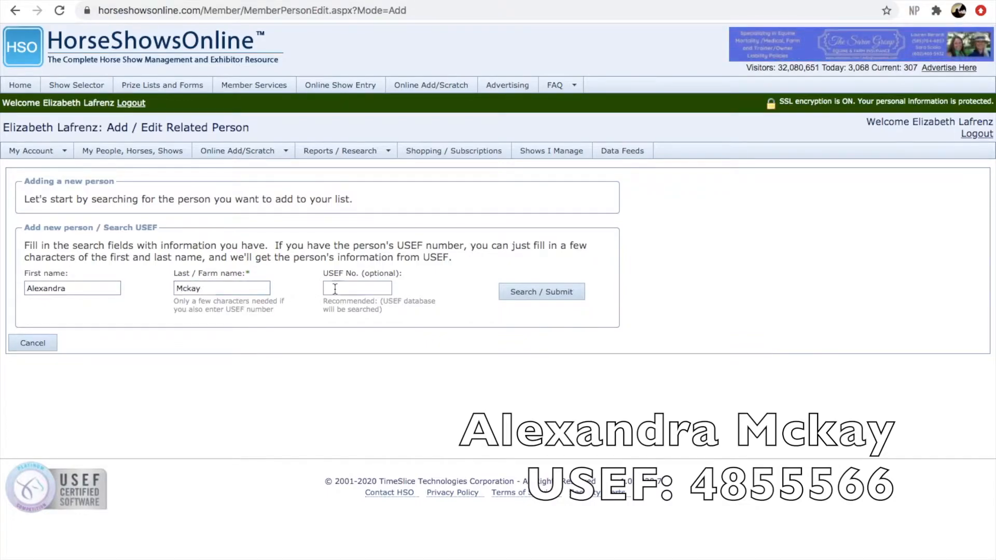
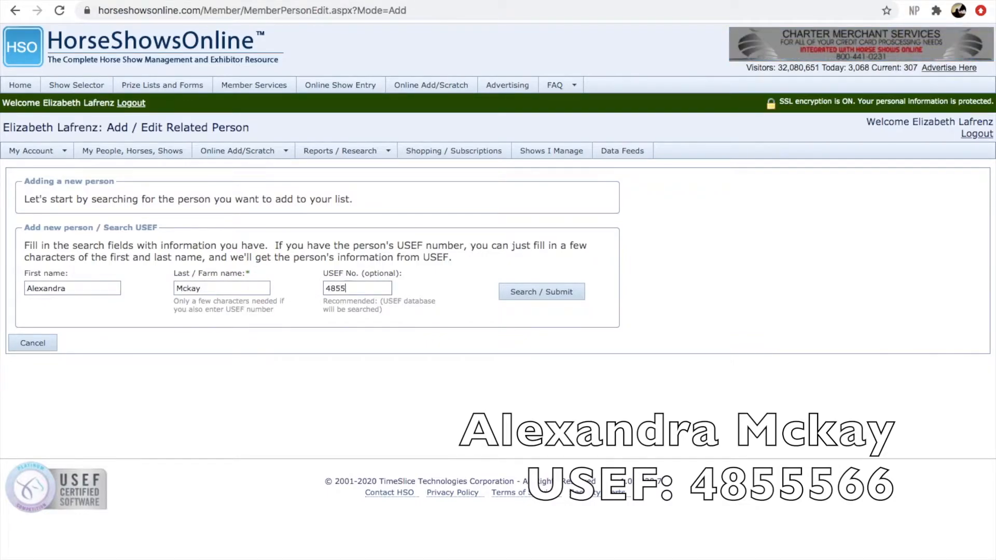
left_click(556, 293)
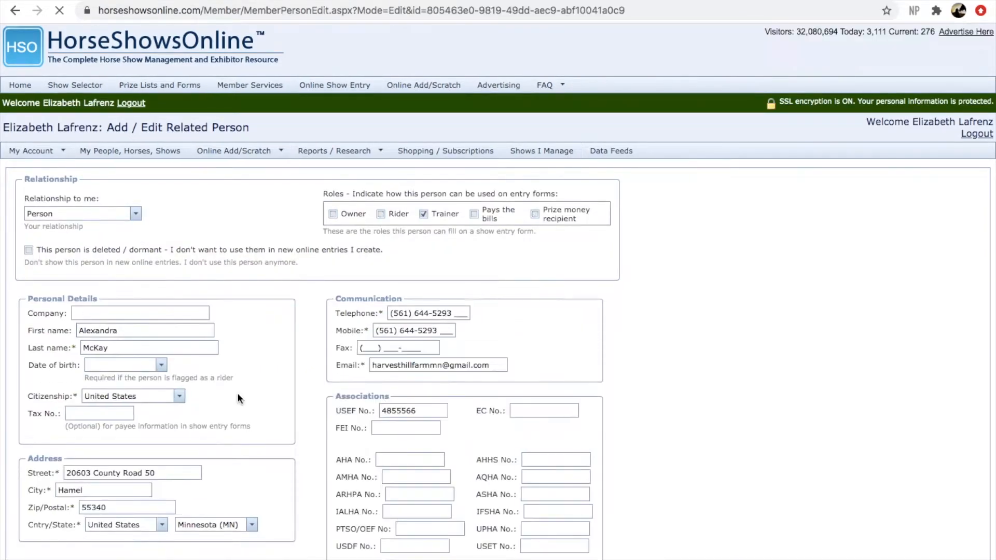
Tick the Owner role and enter the person's telephone, mobile number and e-mail address
left_click(336, 221)
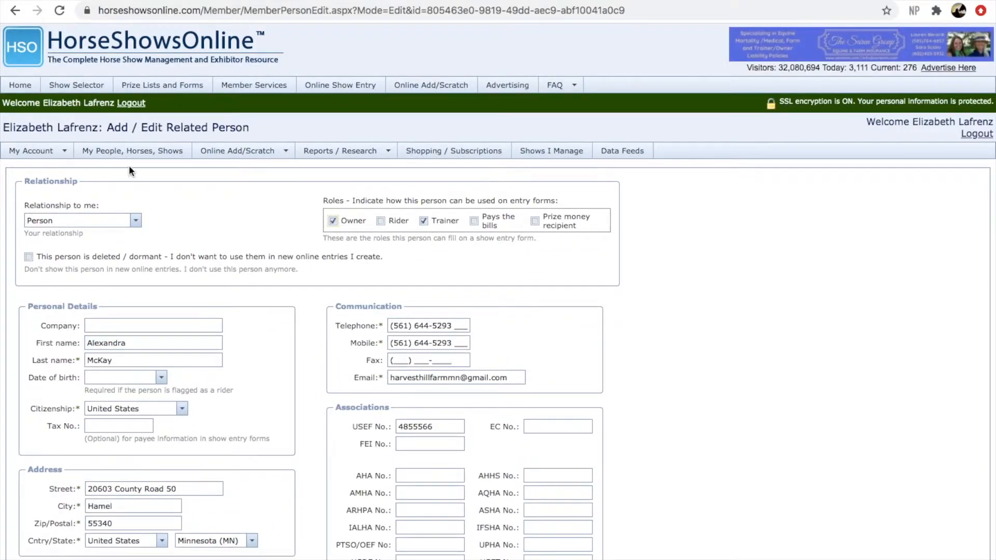
scroll(219, 289, "down", 1)
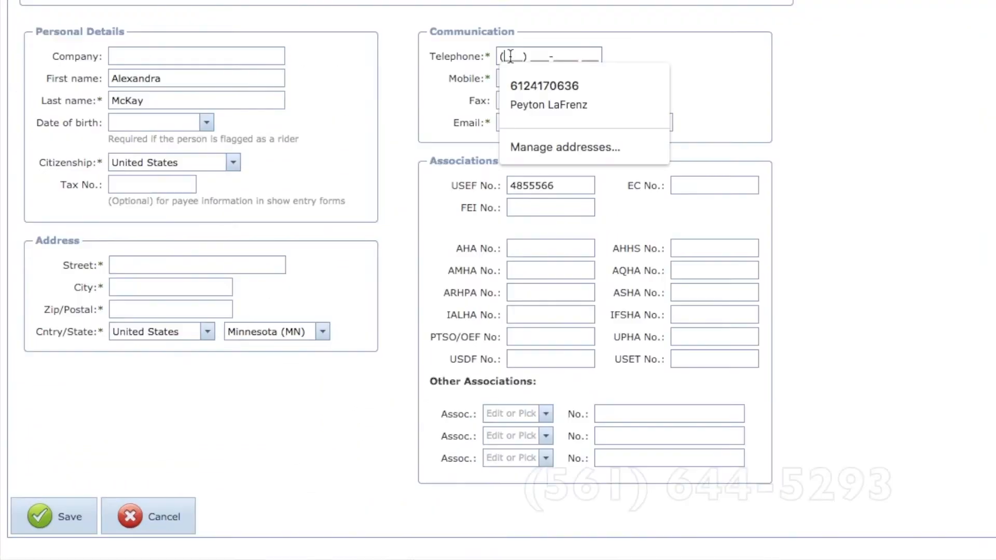
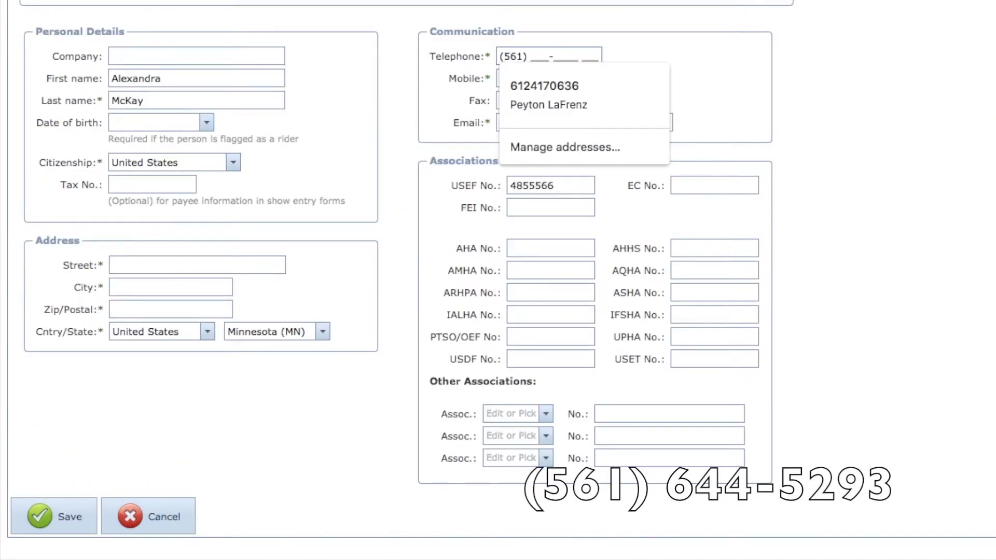
key("Tab")
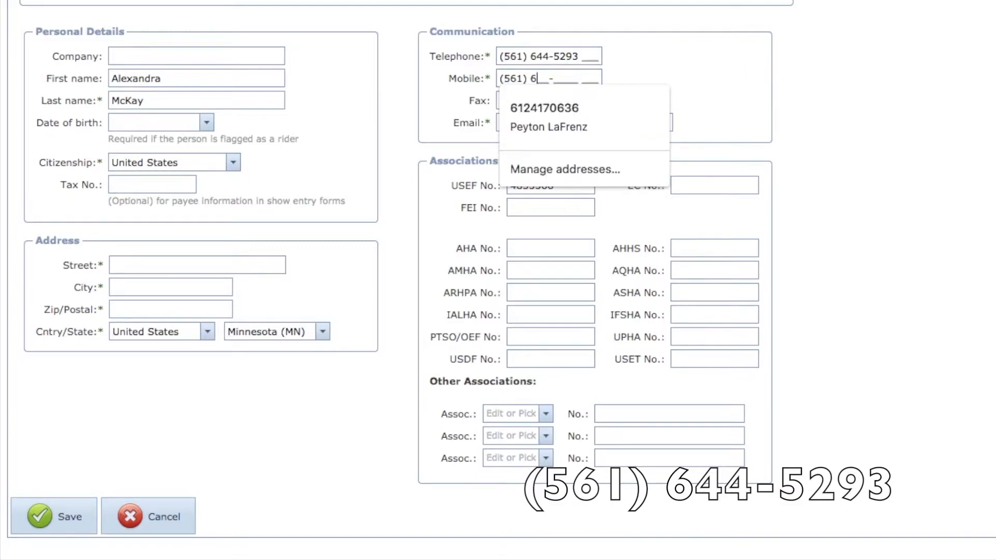
key("Tab")
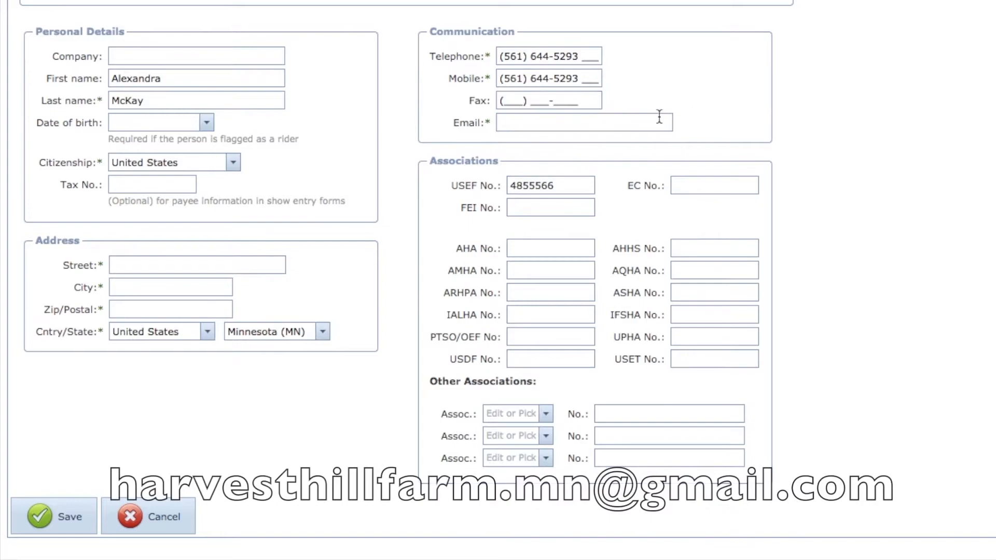
left_click(632, 121)
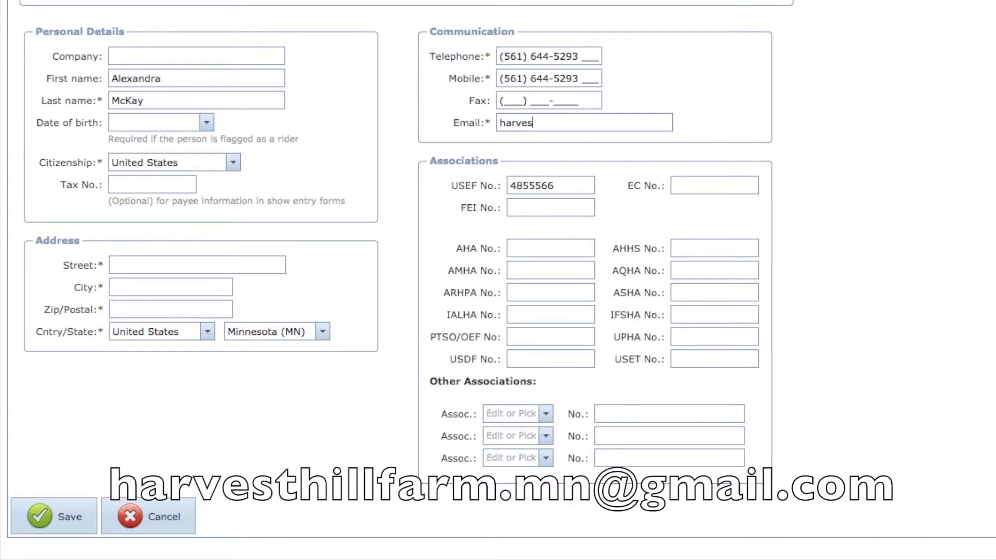
Fill in the person's street address, zip code and city
scroll(269, 240, "down", 1)
left_click(269, 240)
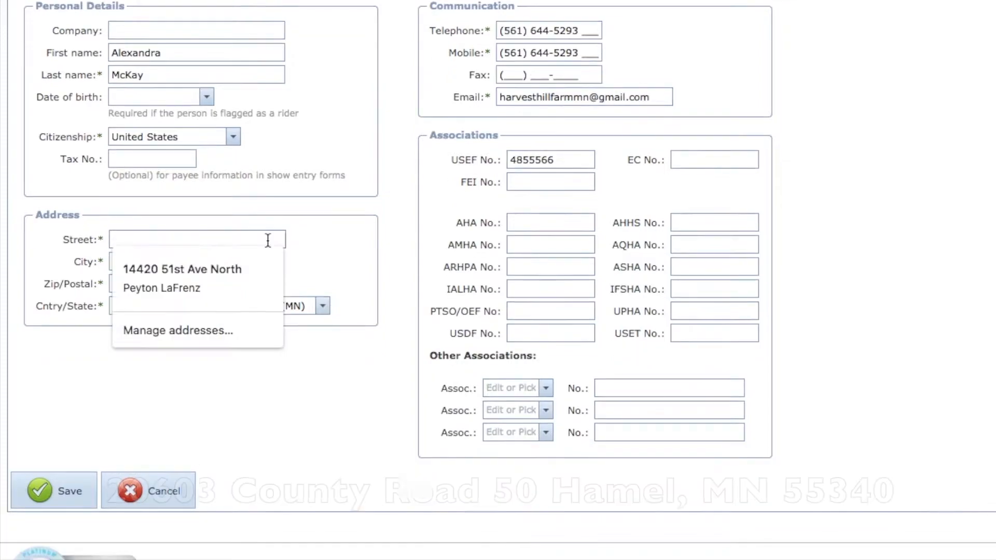
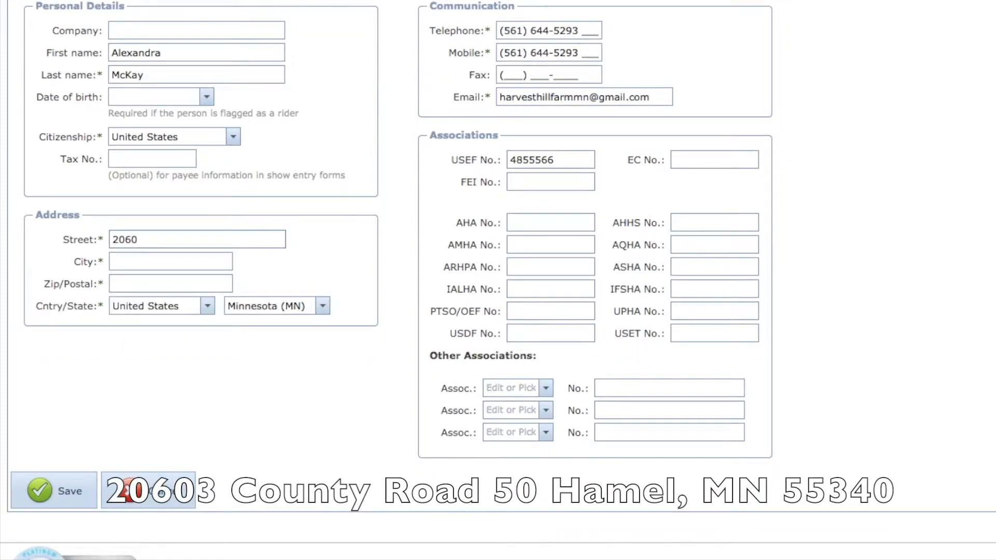
left_click(214, 262)
key("Tab")
type("55340")
left_click(155, 262)
type("Hamel")
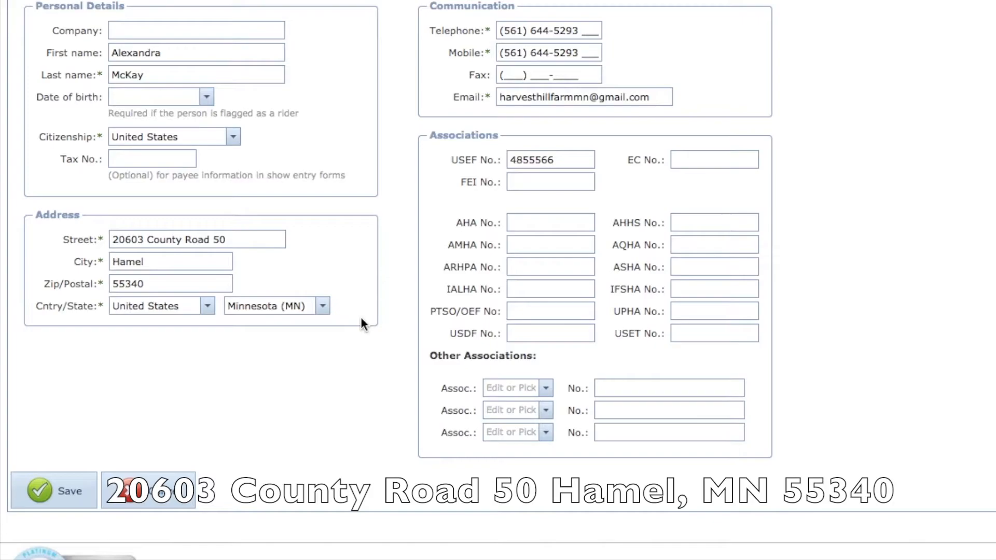
scroll(363, 324, "up", 2)
scroll(363, 324, "down", 2)
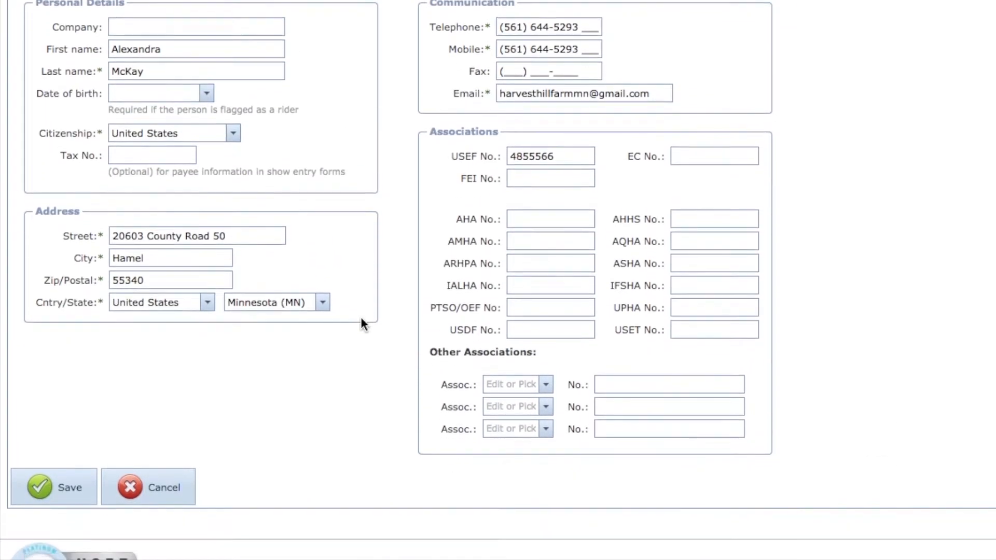
Save the trainer, then look up the child rider in USEF by name and USEF number
left_click(63, 494)
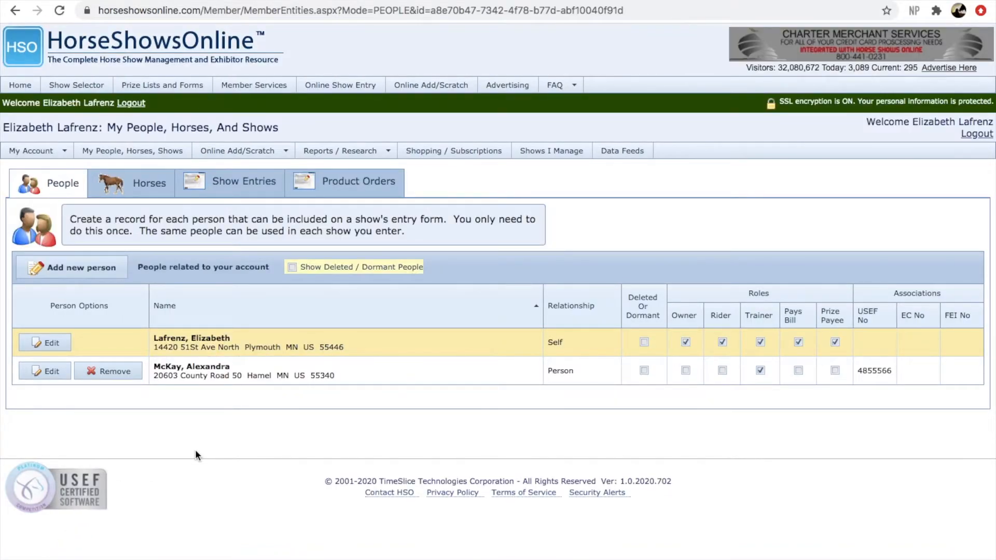
left_click(109, 269)
left_click(100, 285)
type("Peyton")
left_click(237, 290)
left_click(207, 312)
left_click(356, 288)
left_click(525, 292)
Set the relationship to Child and remove the Owner, Trainer, pays-the-bills and prize money roles
left_click(136, 191)
left_click(52, 205)
left_click(333, 191)
left_click(423, 192)
left_click(474, 191)
left_click(535, 192)
Enter the child's telephone, mobile number and e-mail address
left_click(429, 297)
key("Tab")
key("Tab")
key("Tab")
Enter the child's birth date, fill the address from the saved suggestion, and save
left_click(161, 340)
left_click(155, 451)
left_click(160, 462)
scroll(295, 449, "down", 5)
left_click(70, 511)
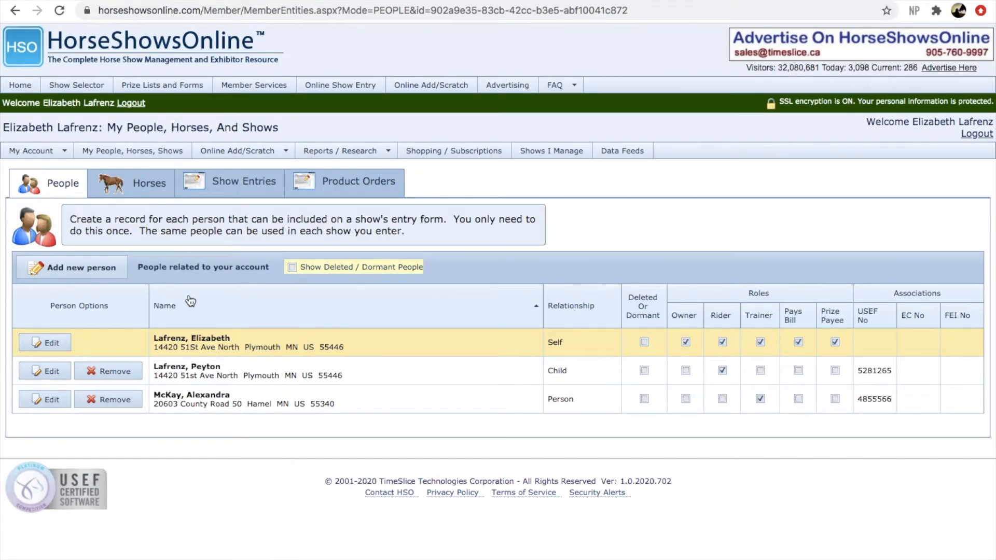
Switch to the Horses list and begin adding a new horse
left_click(140, 191)
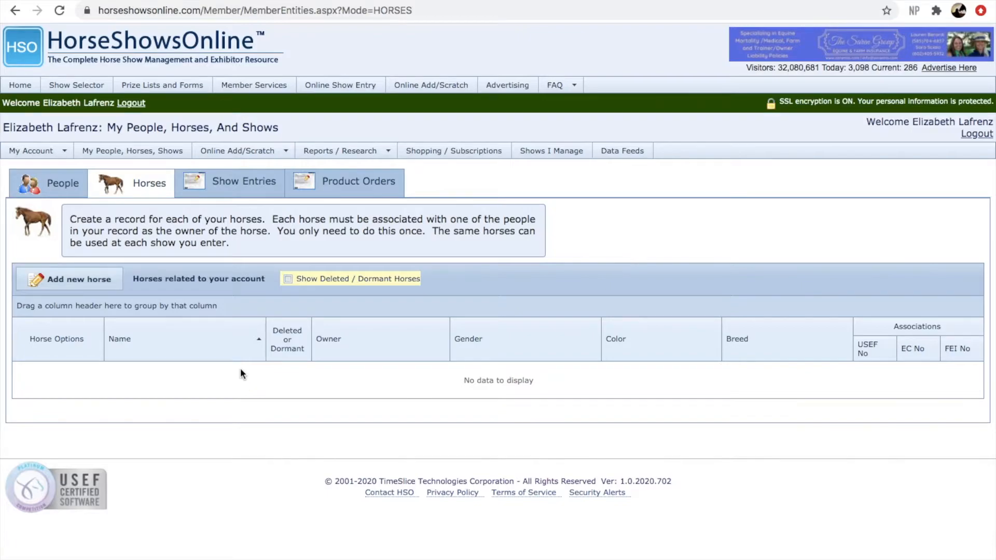
left_click(100, 284)
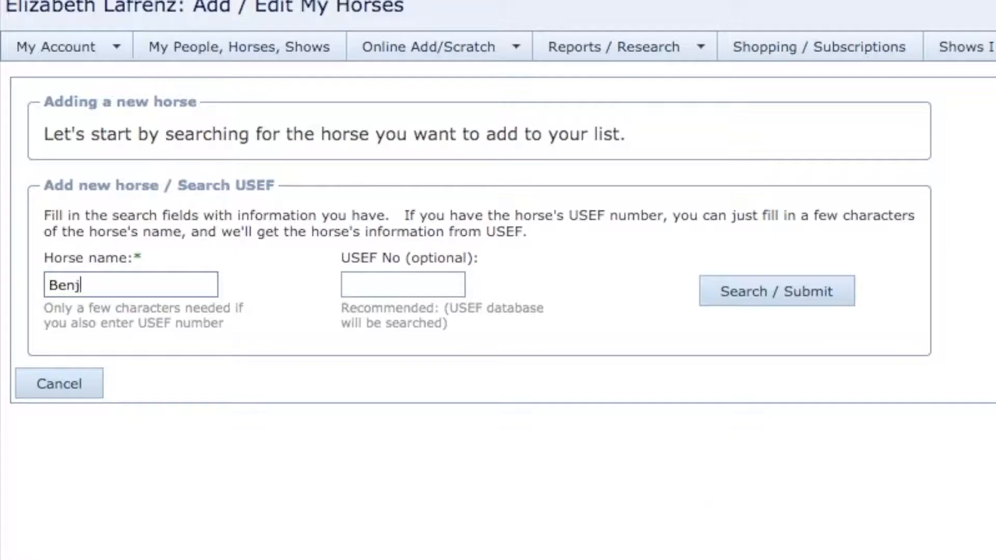
After a first USEF-number lookup, search for the horse Cody to open his bay gelding form
type("amin")
left_click(378, 285)
type("5047284")
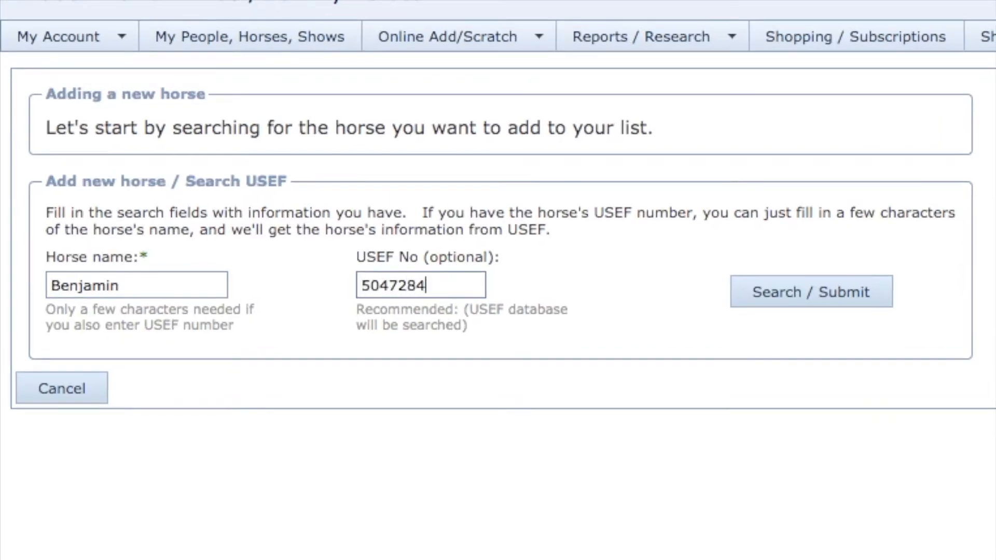
left_click(752, 291)
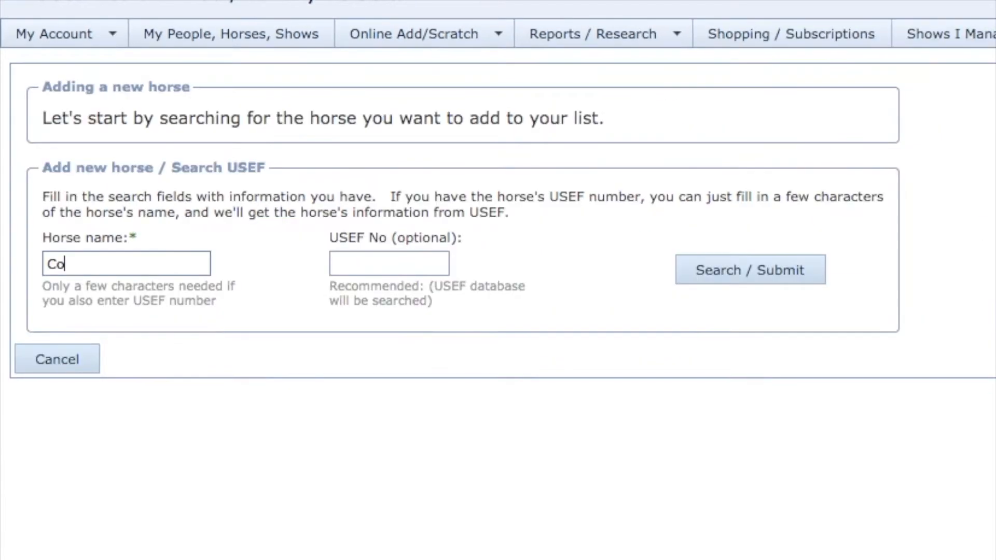
type("dy")
left_click(757, 282)
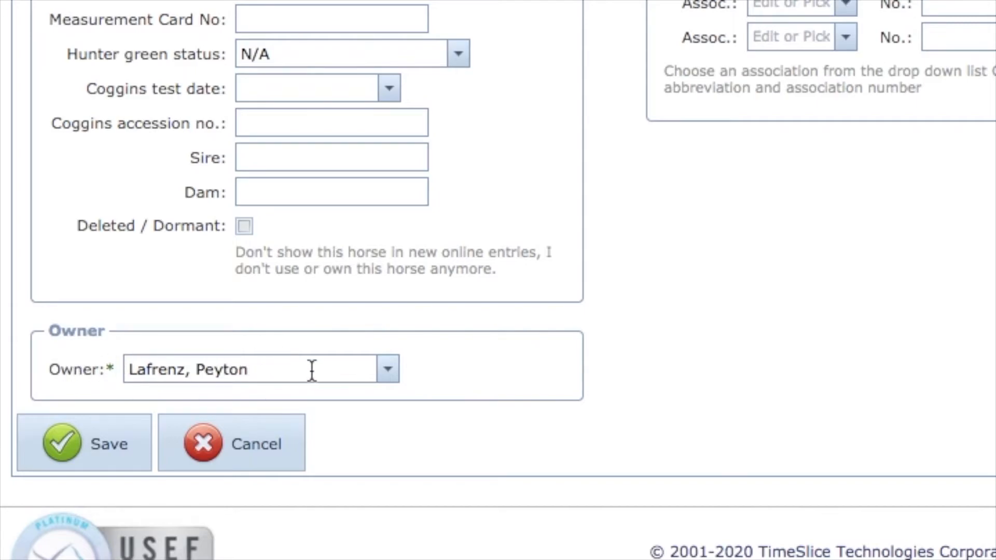
Save Cody's horse record with the related person chosen as his owner
left_click(111, 457)
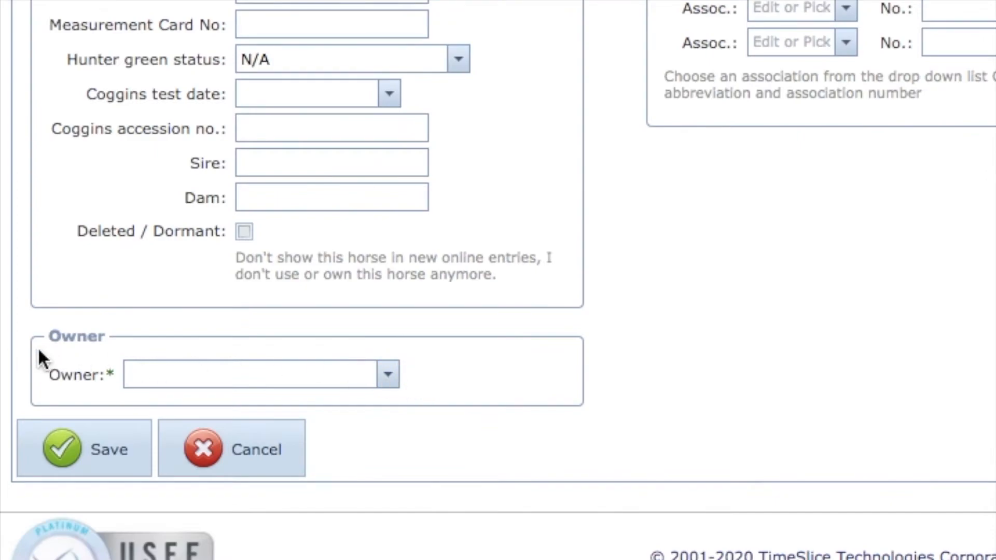
left_click(392, 385)
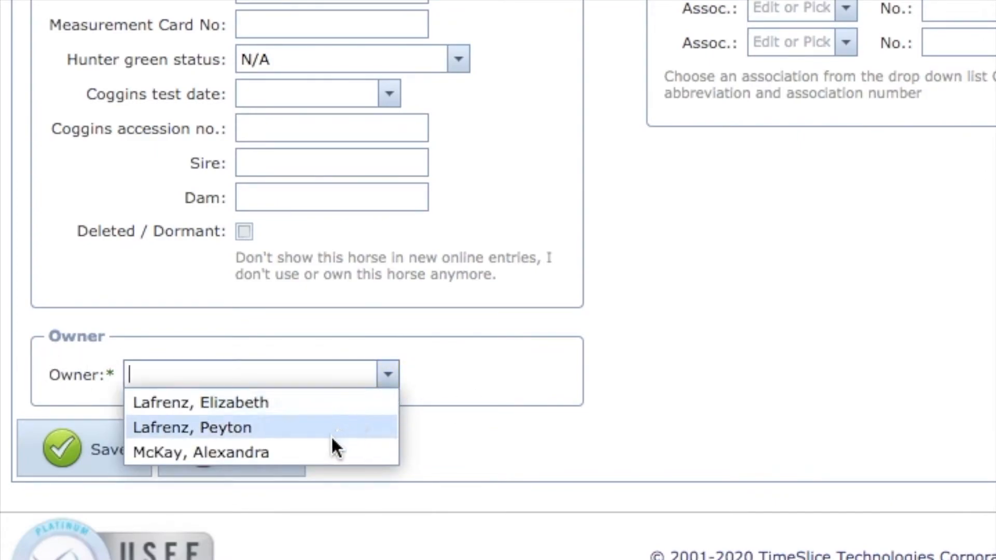
left_click(325, 456)
left_click(73, 455)
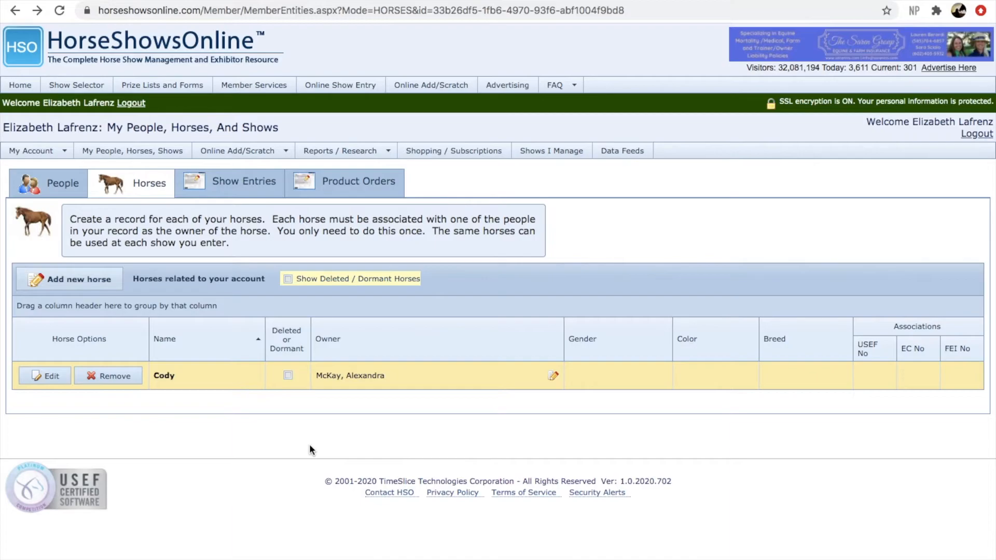
From Show Entries, search 'Stonegate' and start a new online entry for Stonegate Farm Red Pine Horse Show
left_click(261, 187)
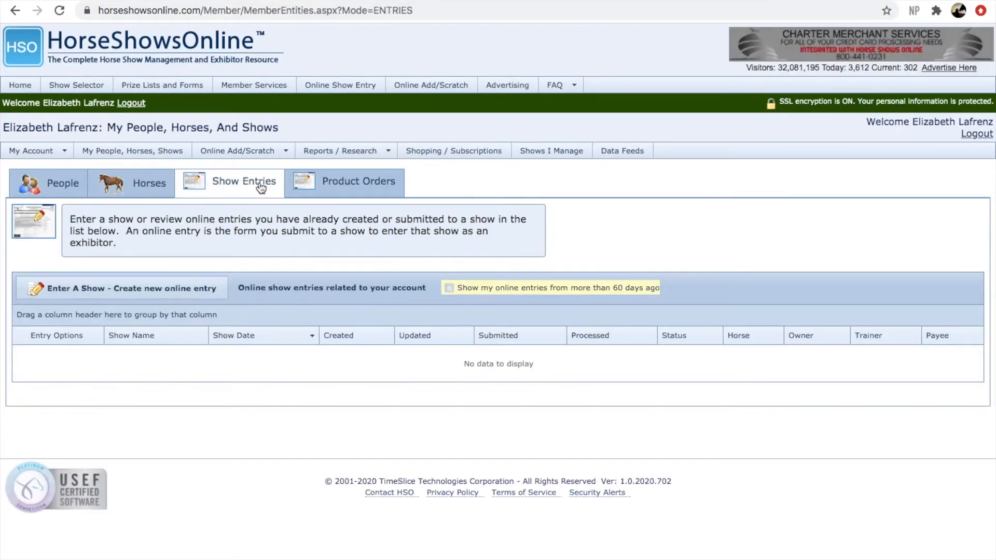
left_click(207, 289)
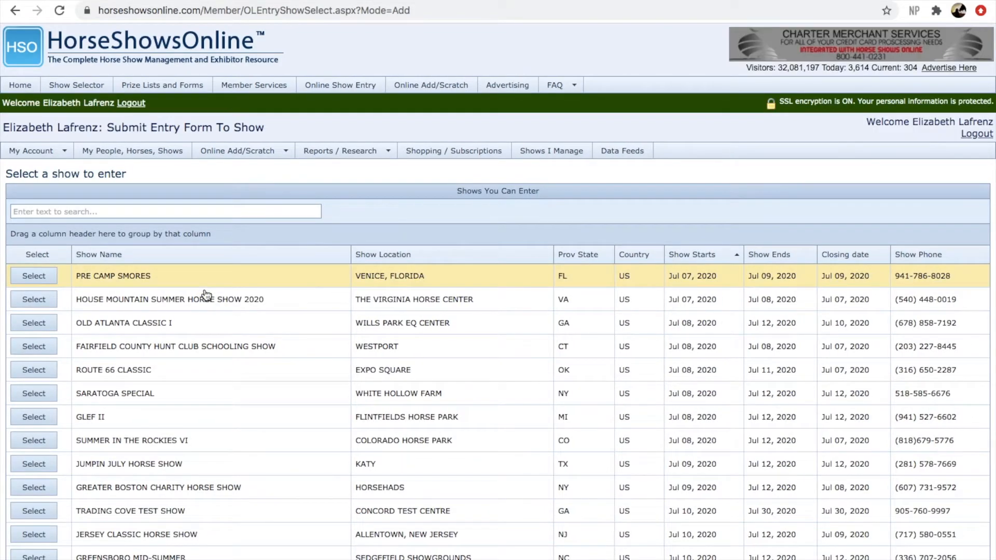
left_click(197, 212)
type("Stonegate")
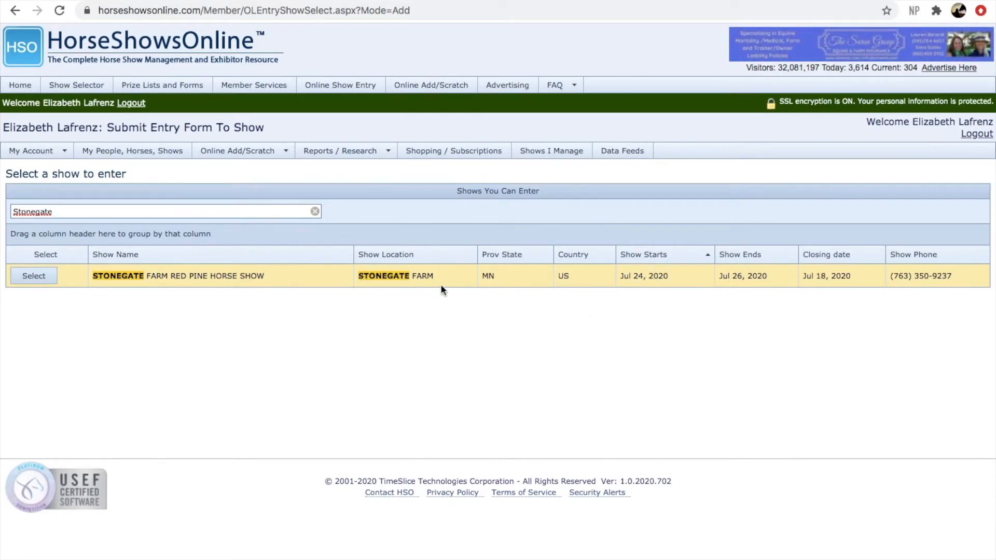
left_click(37, 273)
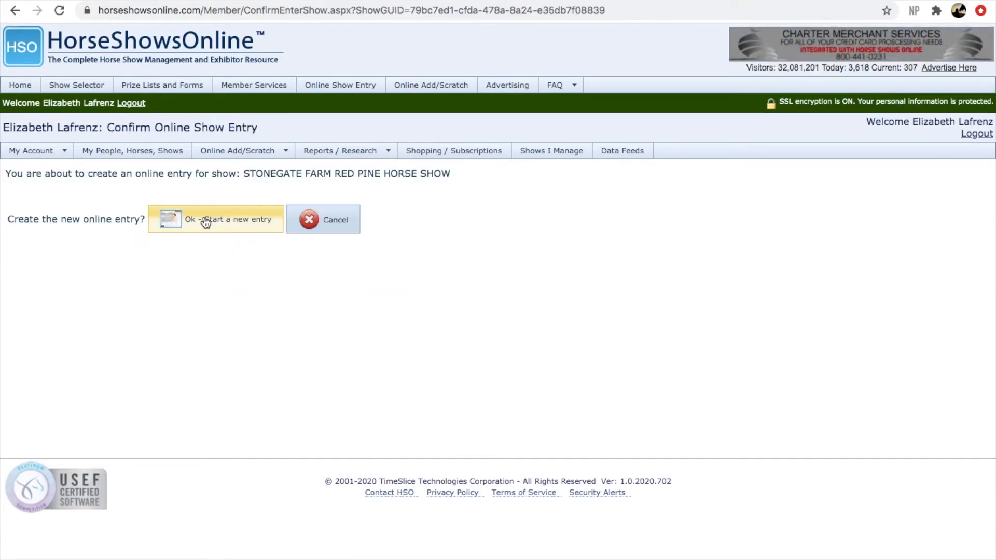
left_click(205, 222)
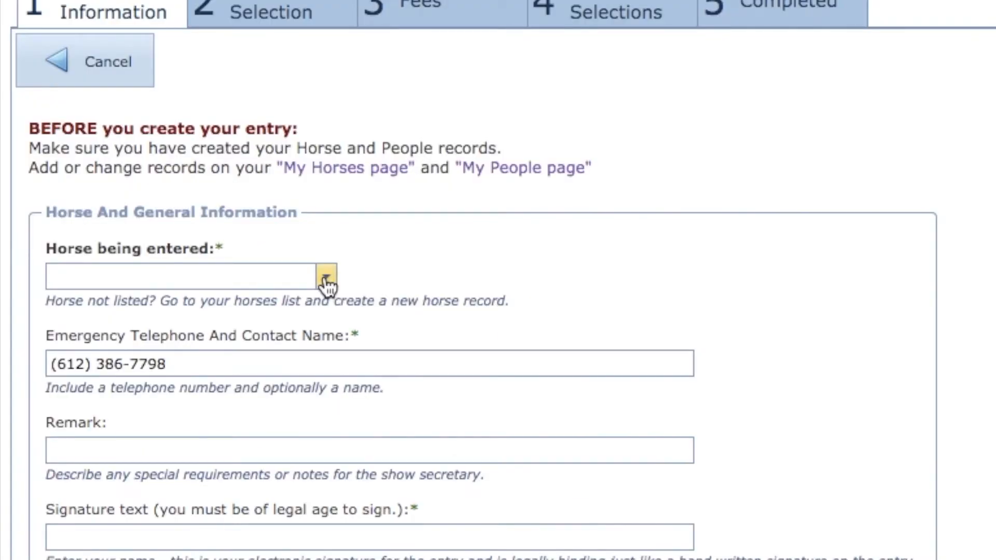
Enter Cody as the horse, with his owner as both Trainer and Stable With
left_click(326, 280)
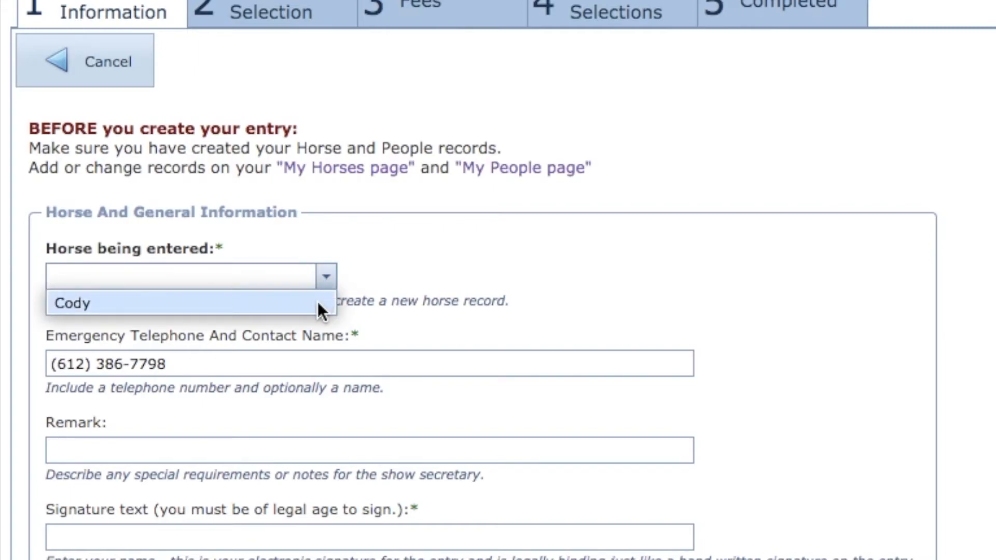
left_click(317, 301)
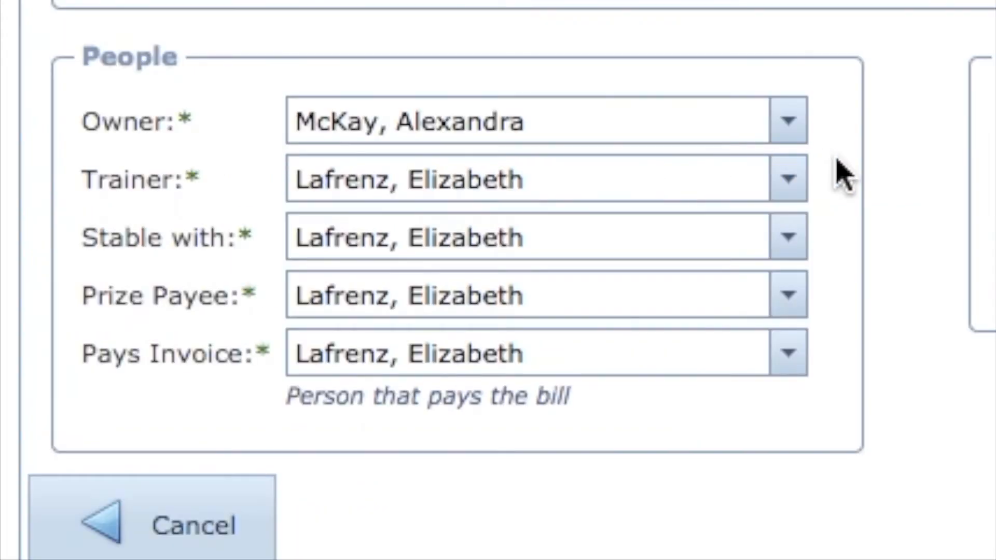
left_click(789, 182)
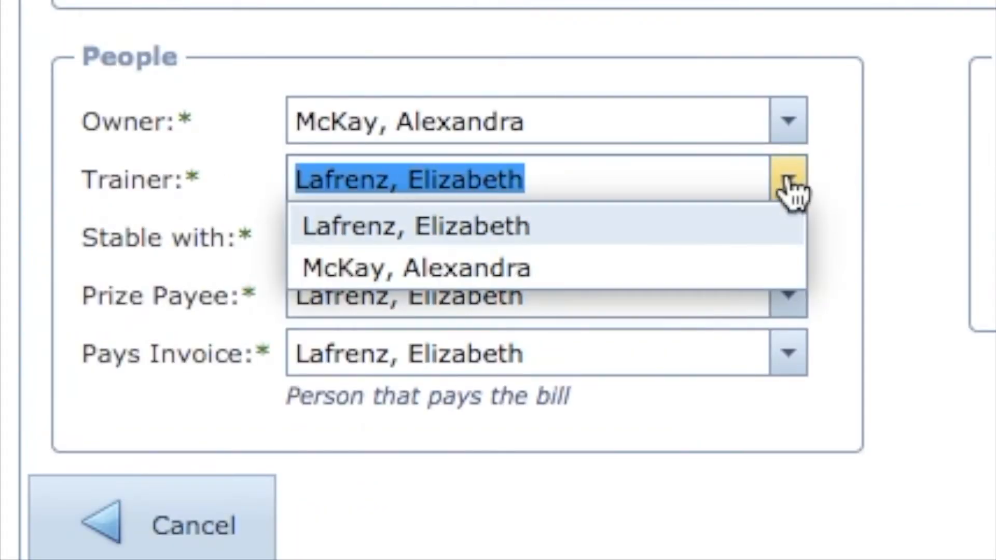
left_click(711, 267)
left_click(789, 238)
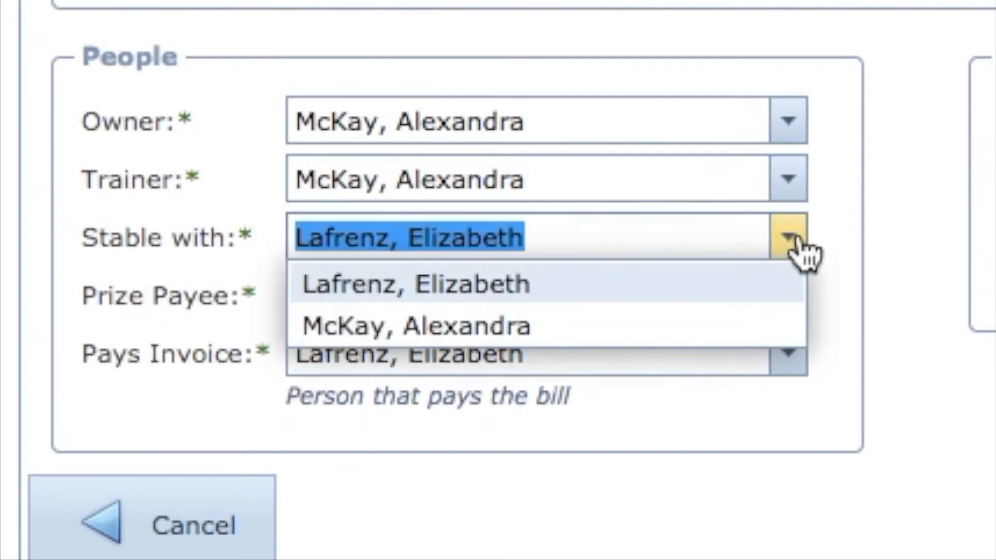
left_click(753, 322)
left_click(919, 349)
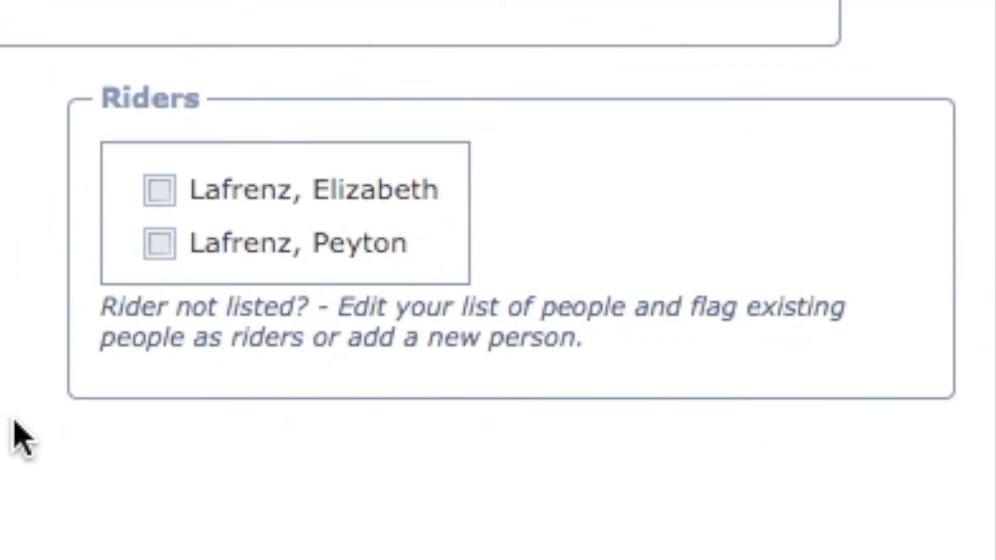
Mark the second listed person as rider, fill in the signature name, and proceed to classes
left_click(160, 243)
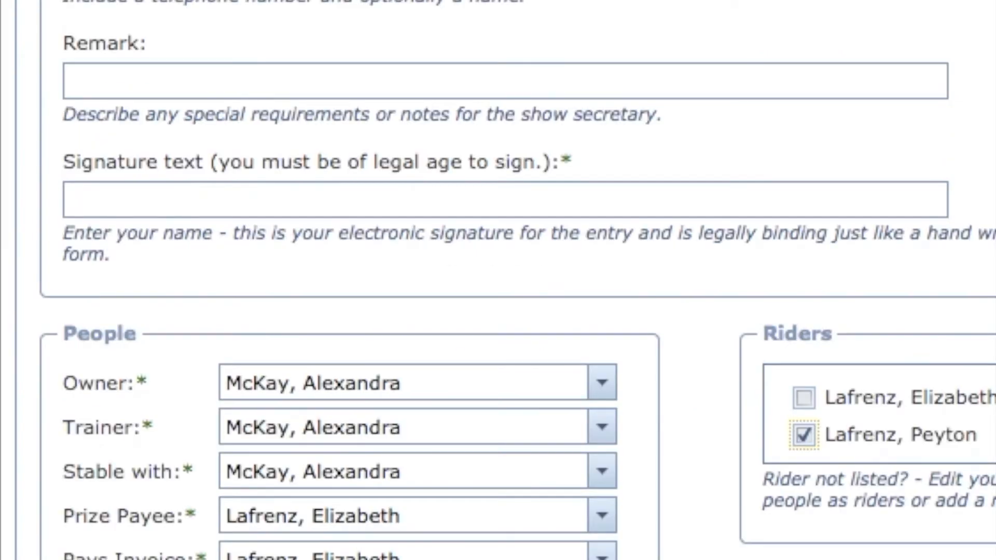
left_click(943, 204)
type("Eliza")
key("Down")
key("Return")
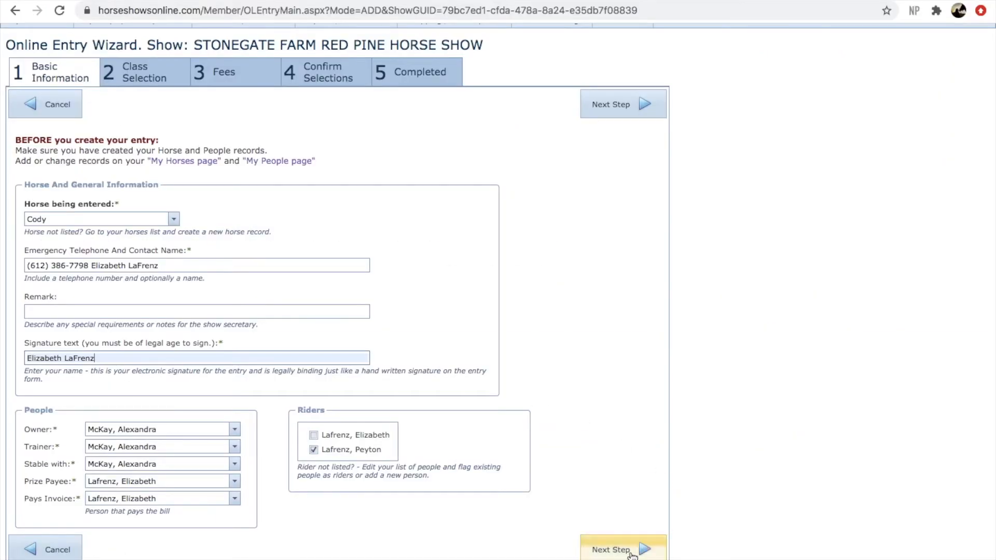
left_click(632, 553)
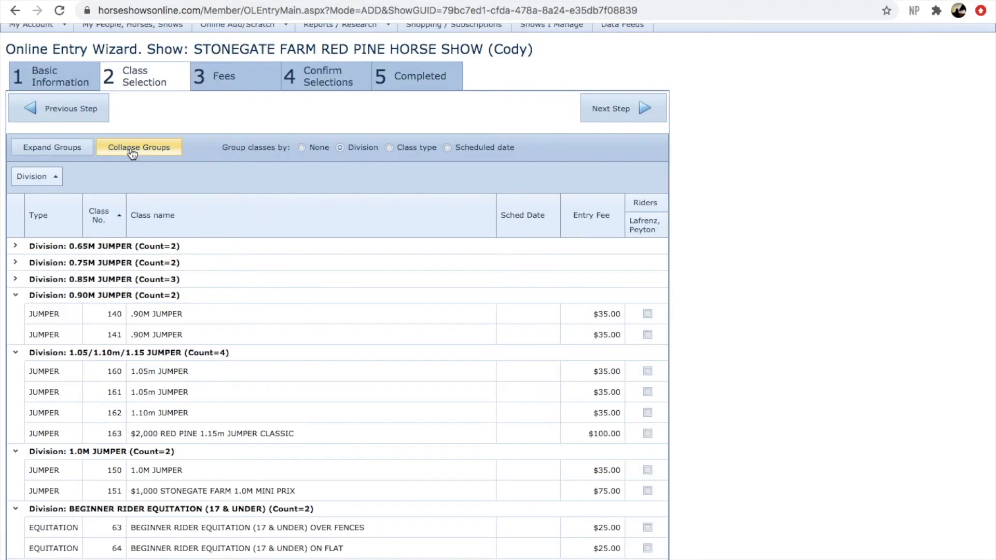
Collapse the class groups and pick classes 40 and 41 under Limit Rider Crossrail Equitation
left_click(131, 148)
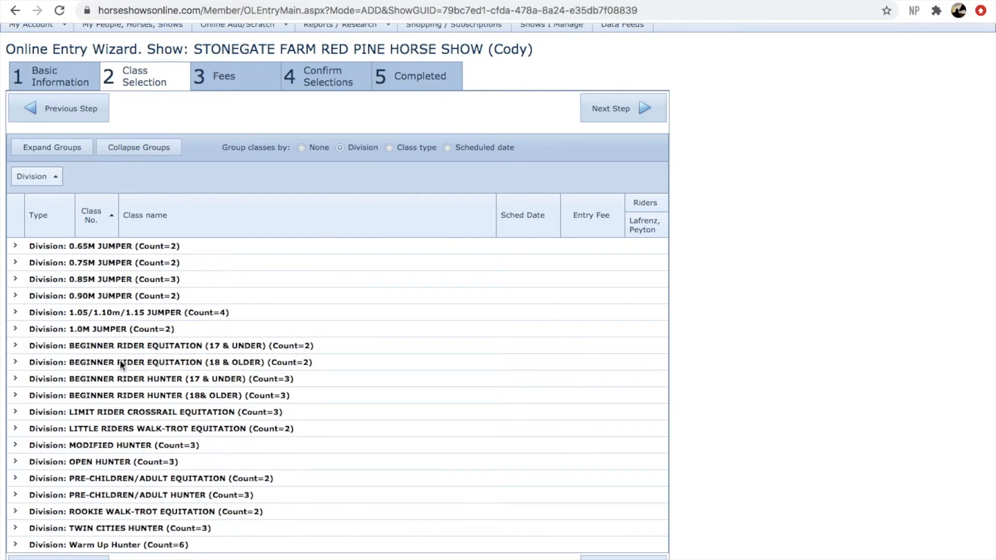
scroll(120, 360, "down", 3)
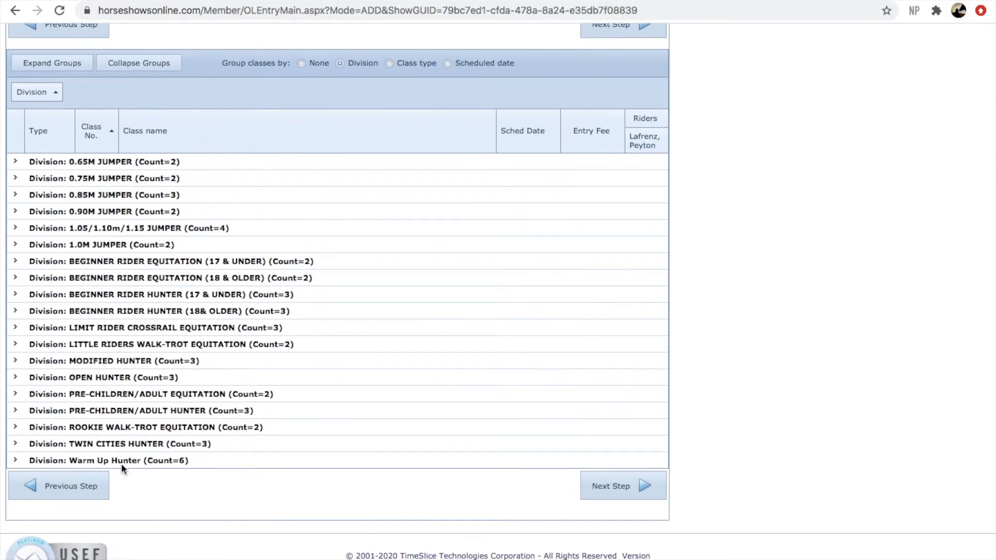
left_click(15, 327)
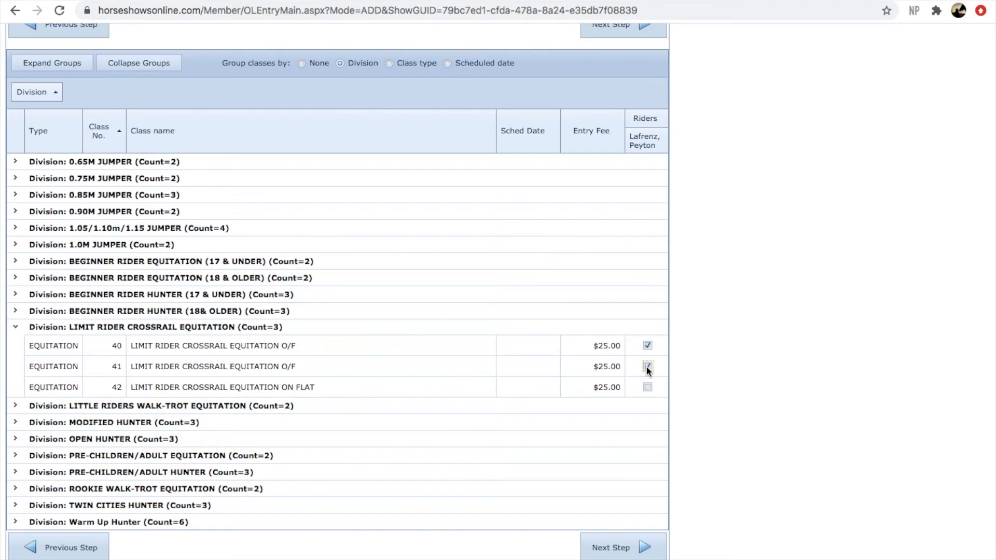
scroll(646, 365, "up", 1)
scroll(645, 365, "down", 3)
left_click(634, 488)
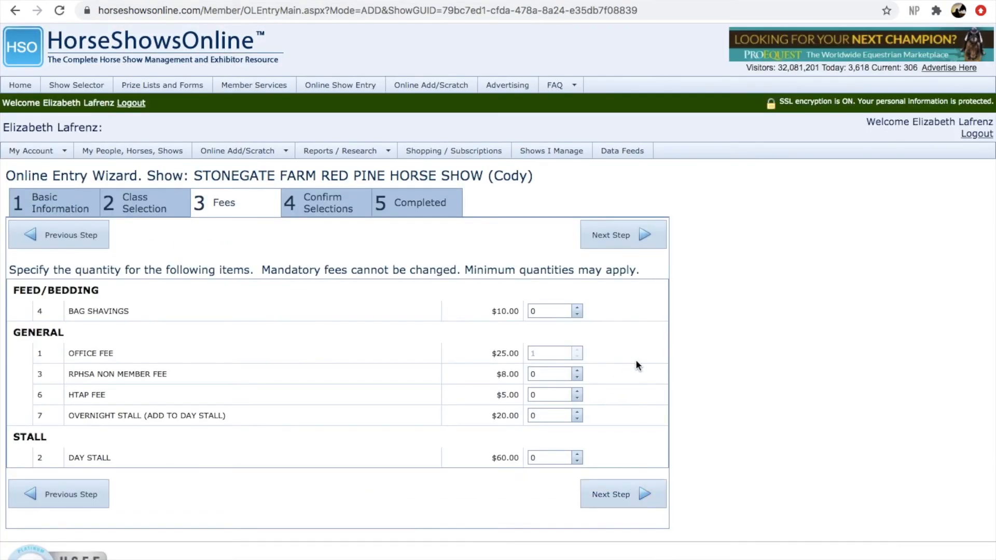
Skip the optional fees, review the Confirm Selections summary with its $25.00 office fee, and check out
scroll(637, 361, "down", 1)
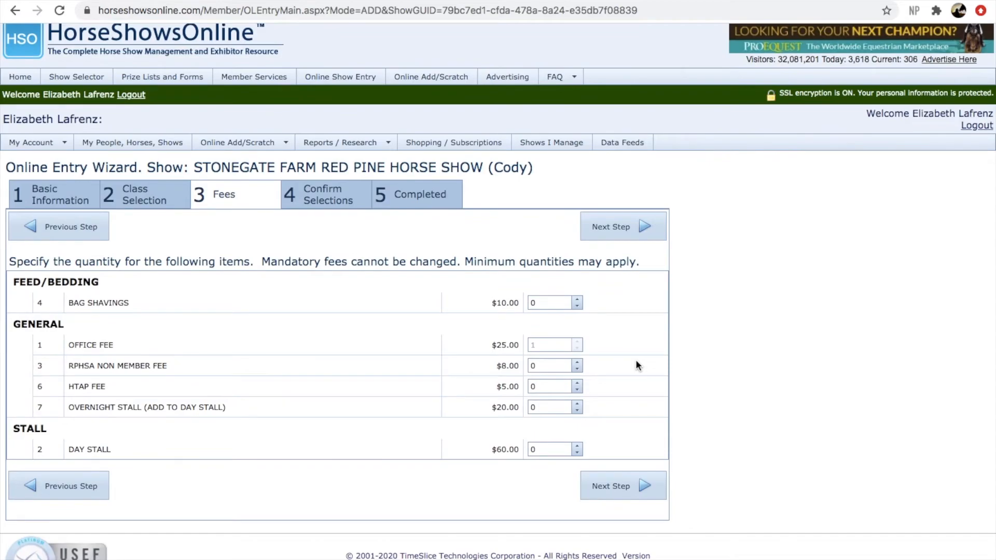
left_click(634, 486)
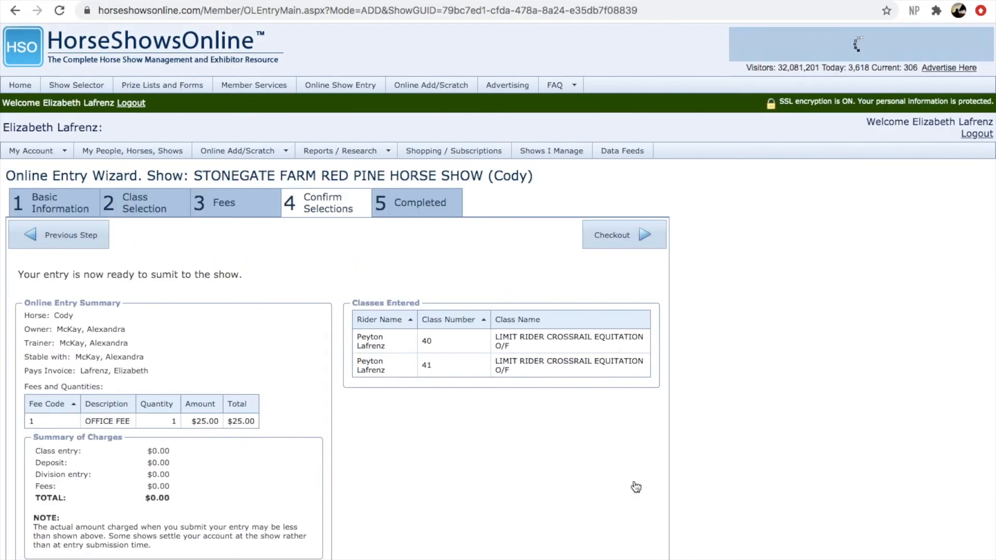
scroll(556, 492, "down", 3)
scroll(555, 493, "down", 3)
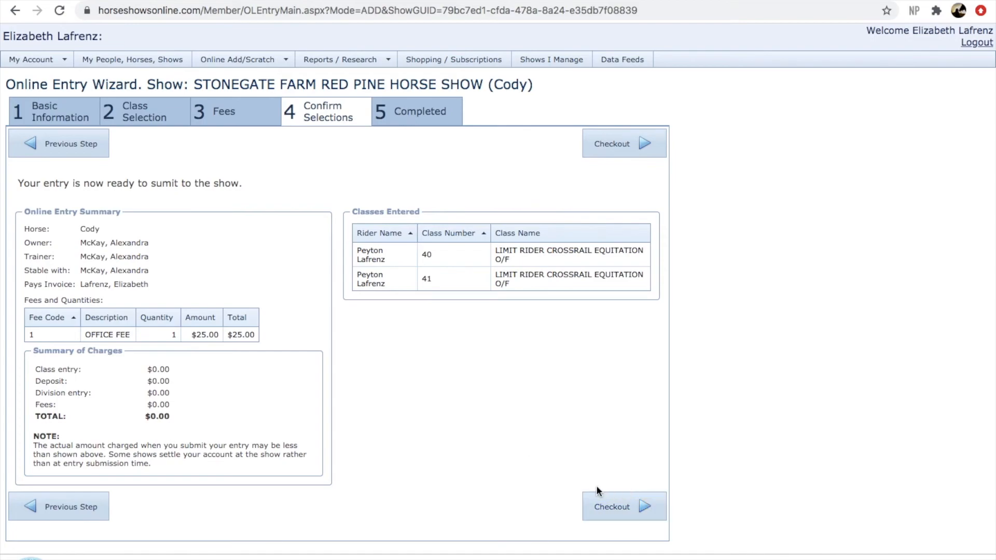
left_click(635, 508)
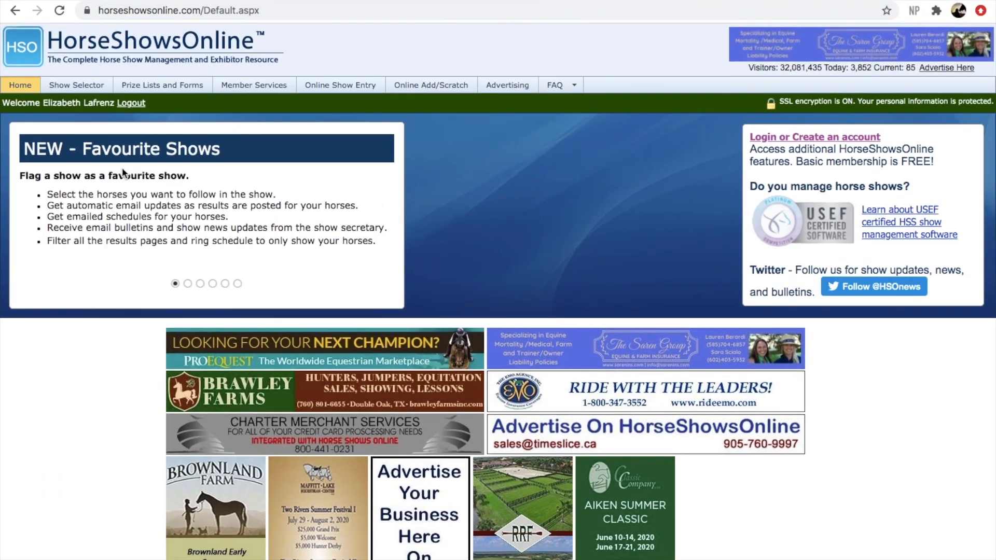
Go to Member Services and view My Upcoming Shows, showing Cody's UNFINISHED Stonegate entry
left_click(247, 88)
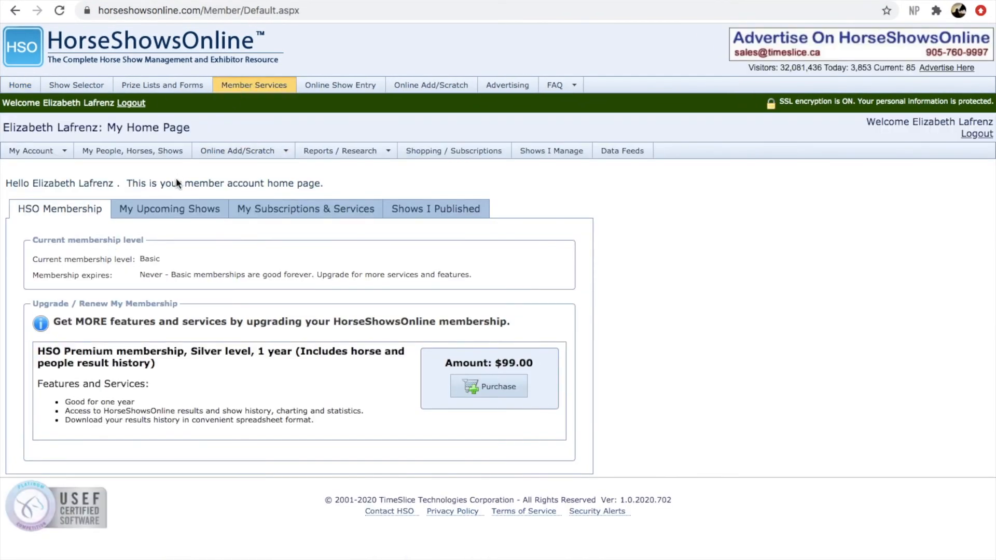
left_click(164, 217)
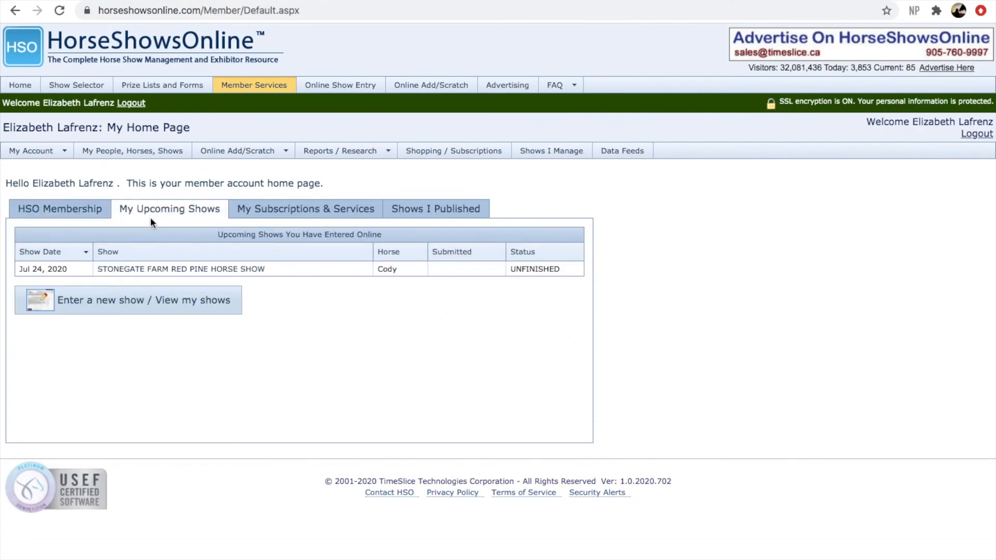